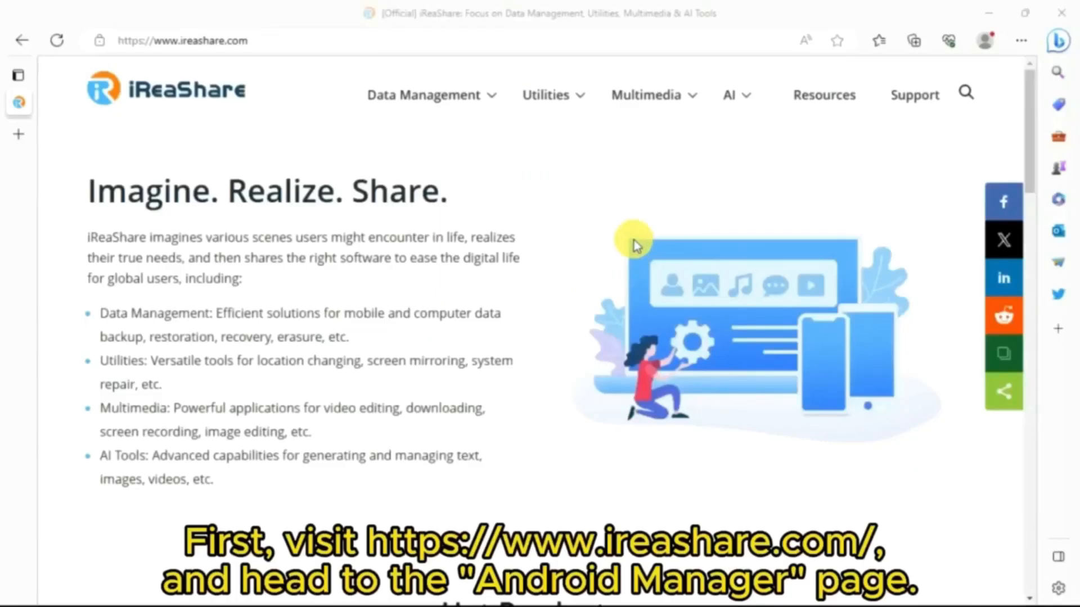
Review the Android Manager product page on the iReaShare website and return to its top.
left_click(479, 171)
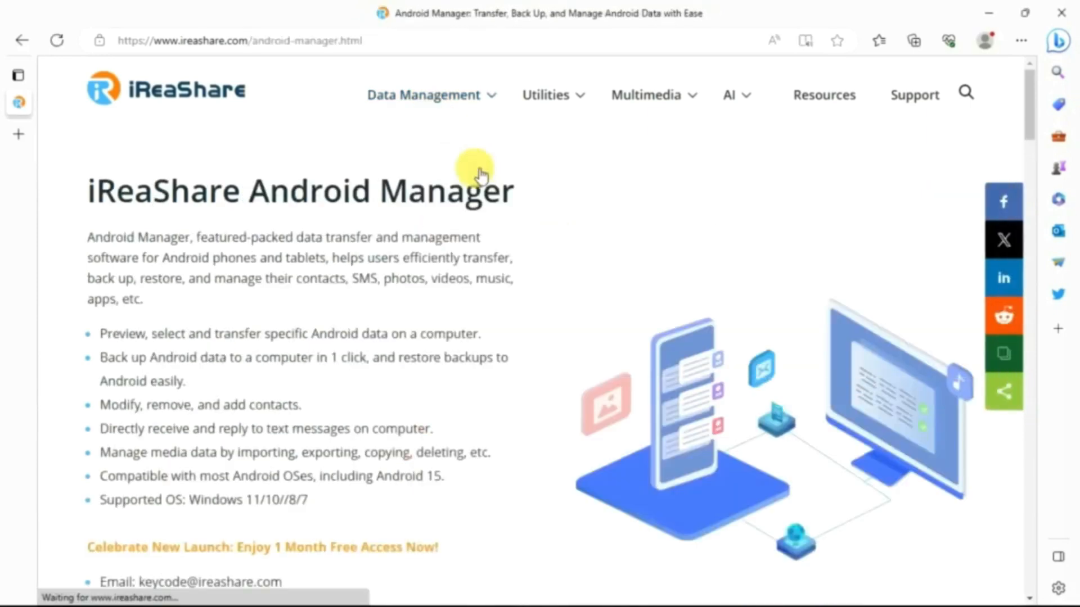
scroll(487, 215, "down", 3)
scroll(489, 227, "down", 5)
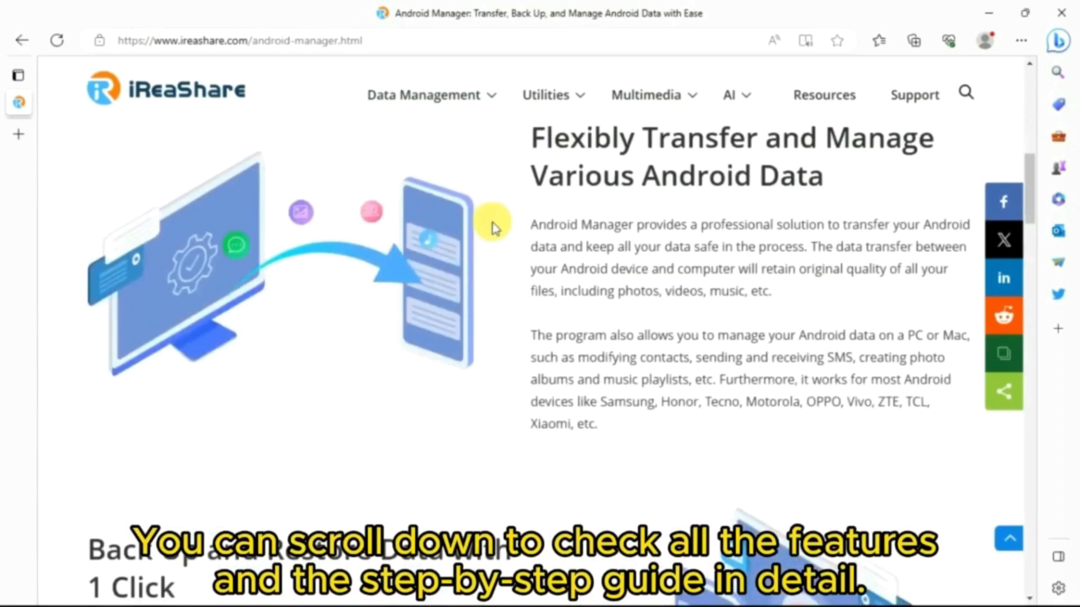
scroll(498, 226, "down", 4)
scroll(500, 227, "down", 3)
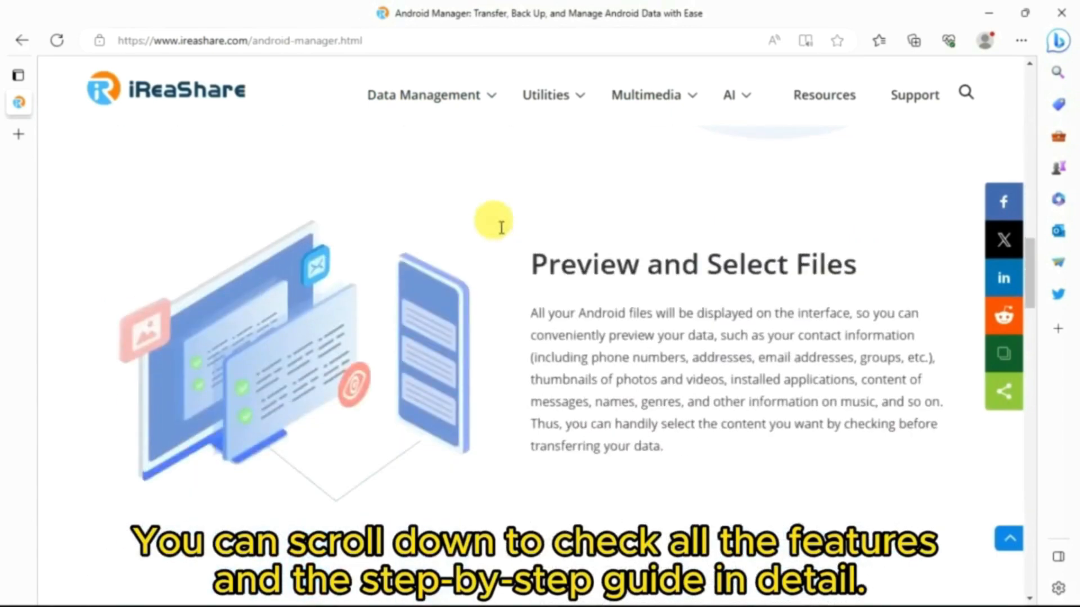
scroll(498, 226, "down", 3)
scroll(498, 226, "down", 3)
scroll(496, 227, "down", 1)
scroll(494, 224, "down", 3)
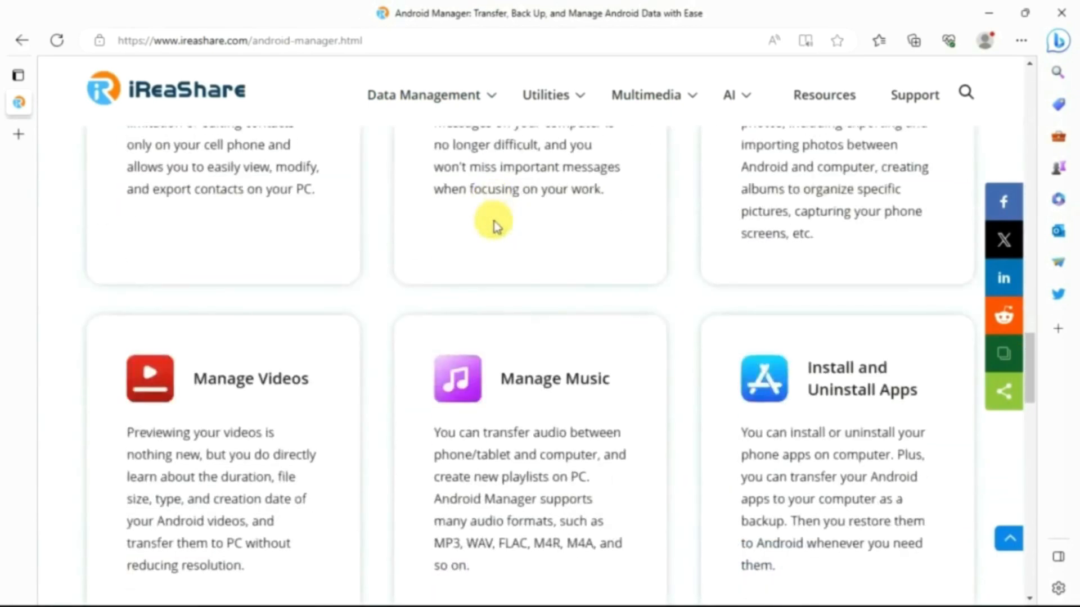
scroll(493, 224, "down", 2)
scroll(494, 224, "down", 3)
scroll(494, 224, "down", 3)
scroll(493, 222, "down", 1)
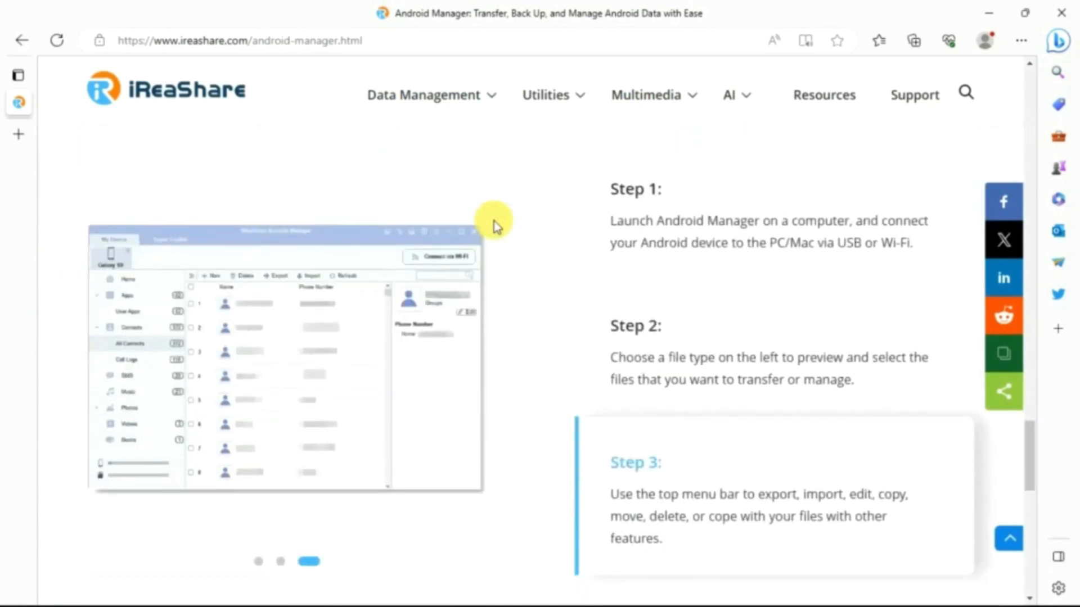
scroll(493, 220, "down", 1)
scroll(494, 215, "down", 1)
scroll(500, 221, "down", 1)
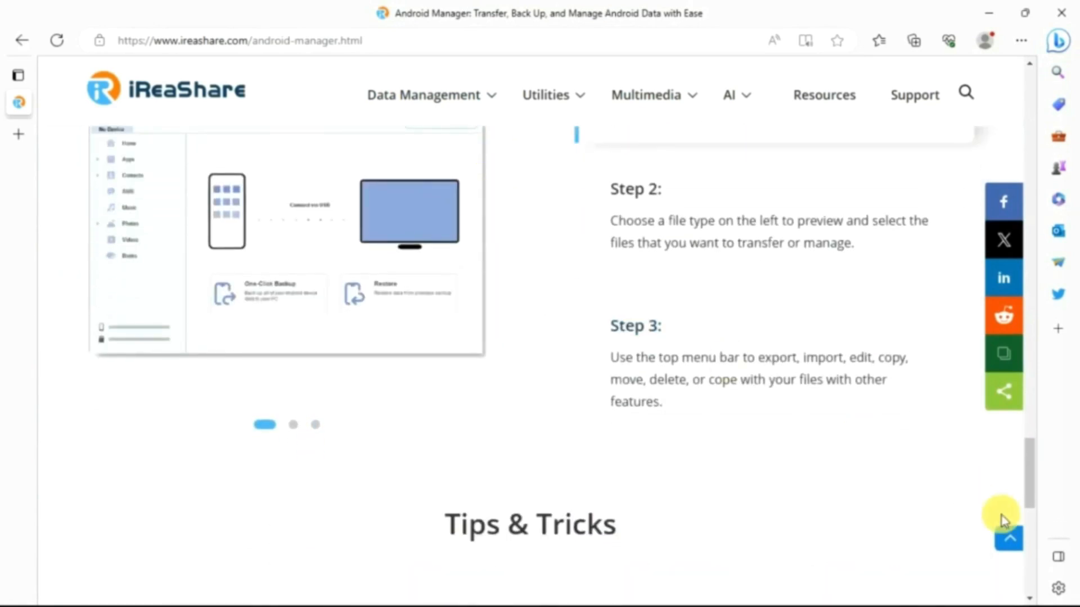
left_click(1009, 538)
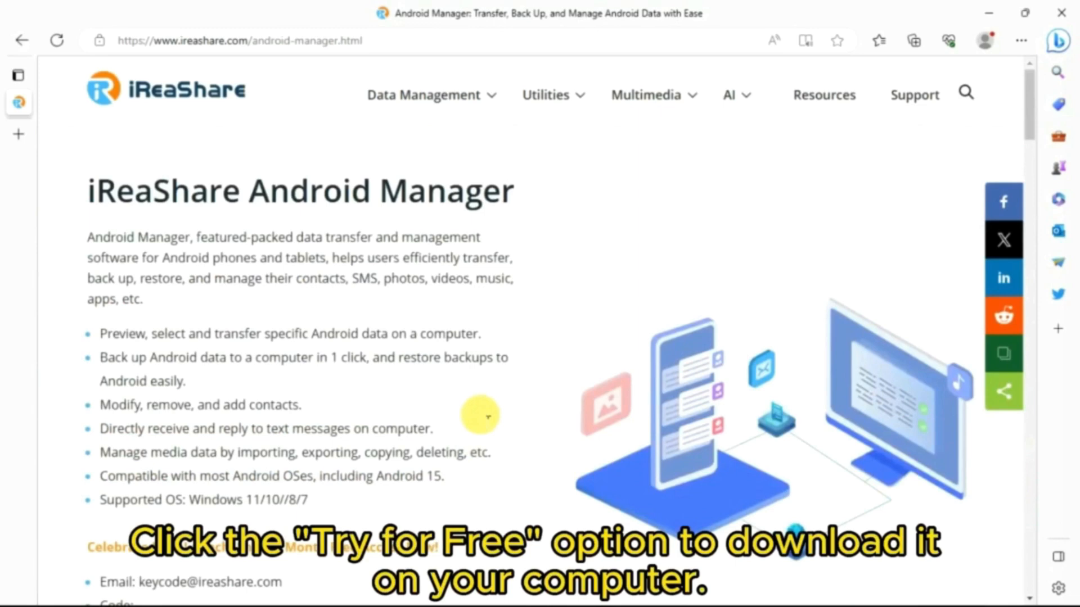
scroll(338, 460, "down", 2)
Download the free trial installer and launch it from the desktop.
left_click(216, 523)
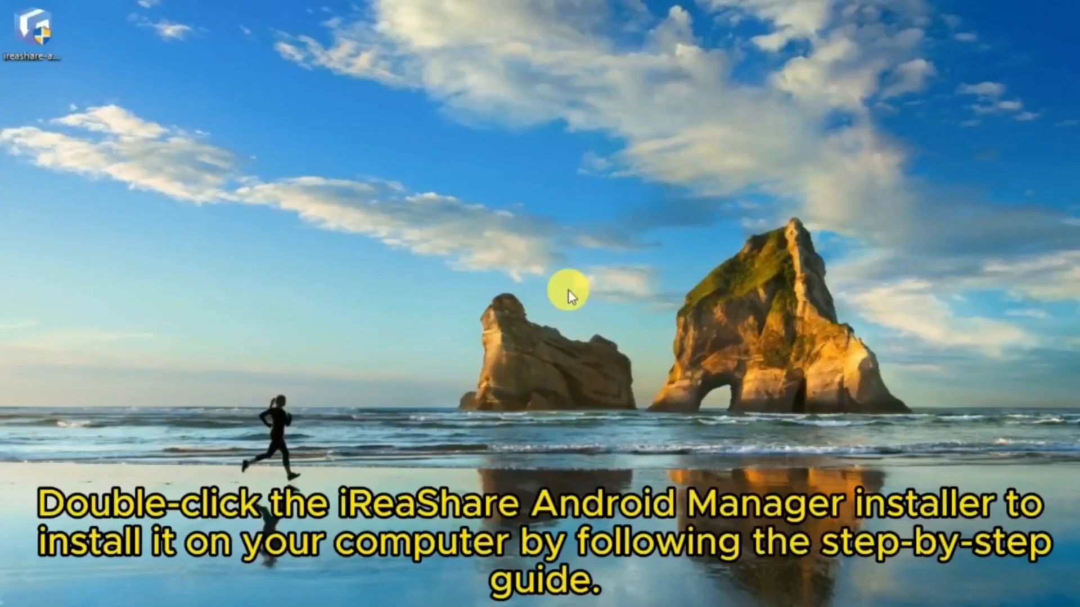
double_click(49, 34)
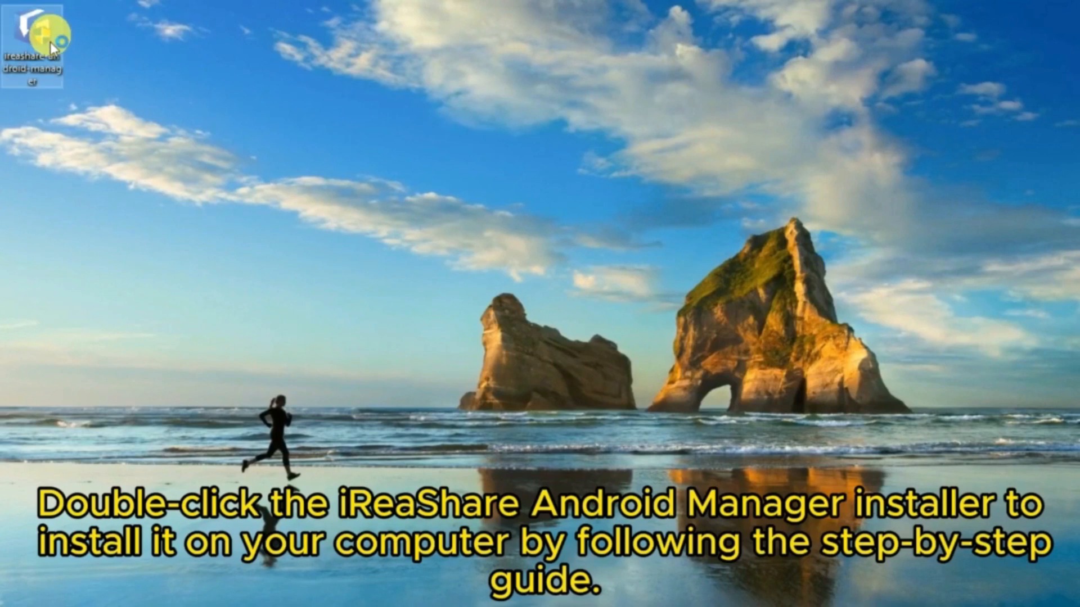
Install Android Manager into the default Program Files folder and finish without launching it.
left_click(607, 469)
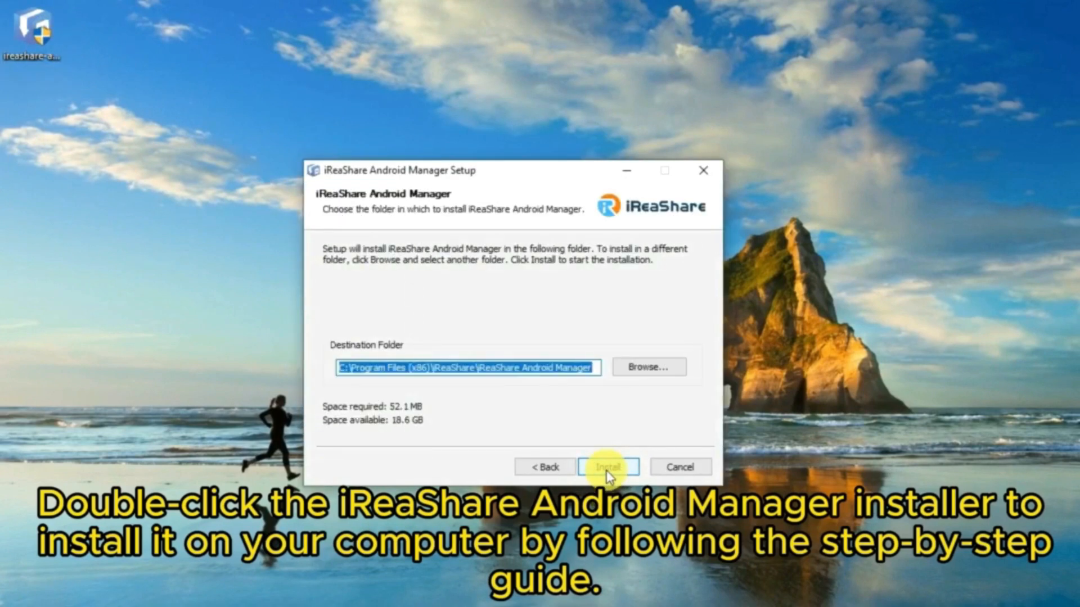
left_click(607, 469)
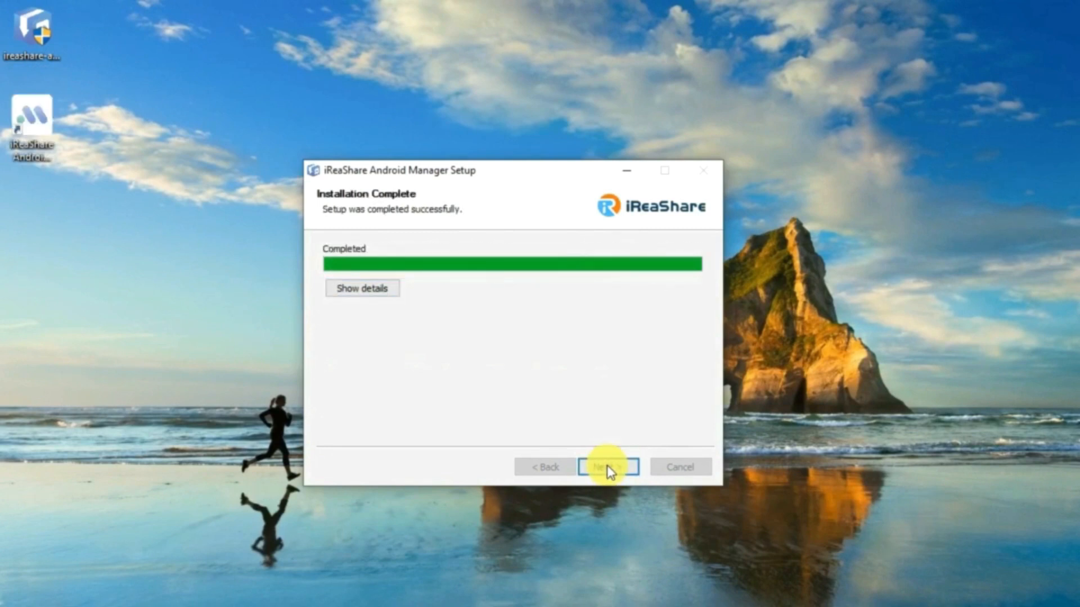
left_click(606, 466)
left_click(462, 344)
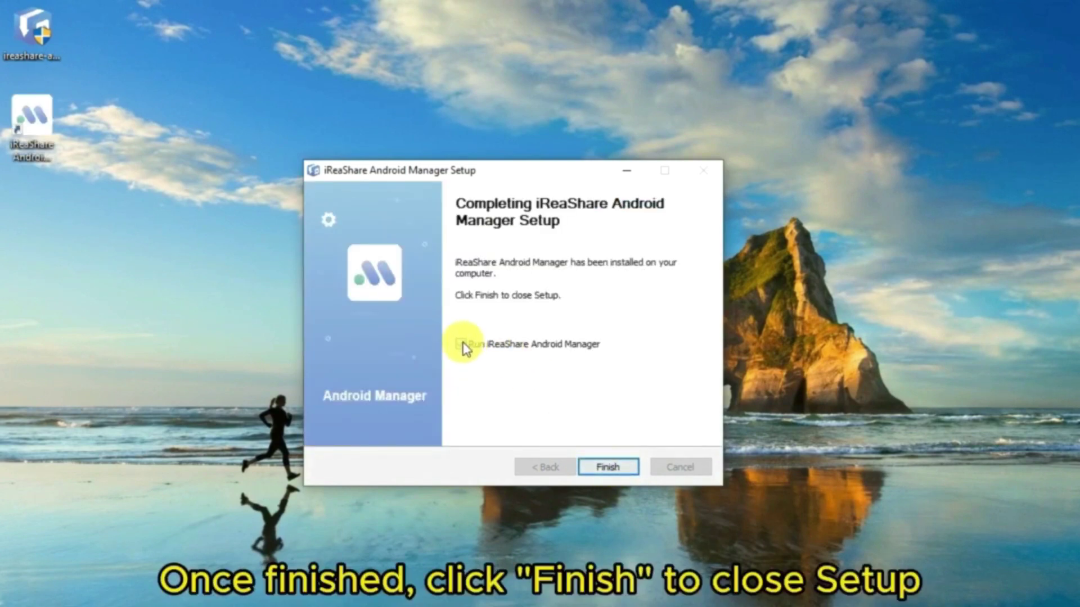
left_click(609, 467)
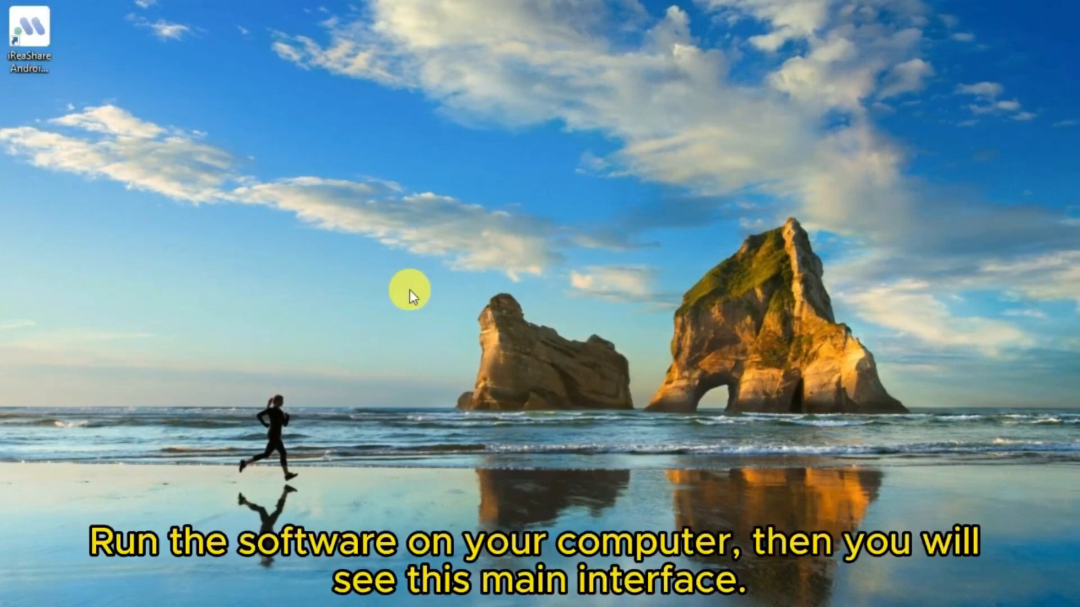
Launch iReaShare Android Manager from its desktop shortcut and let the SM-G9600 connect over USB.
double_click(54, 43)
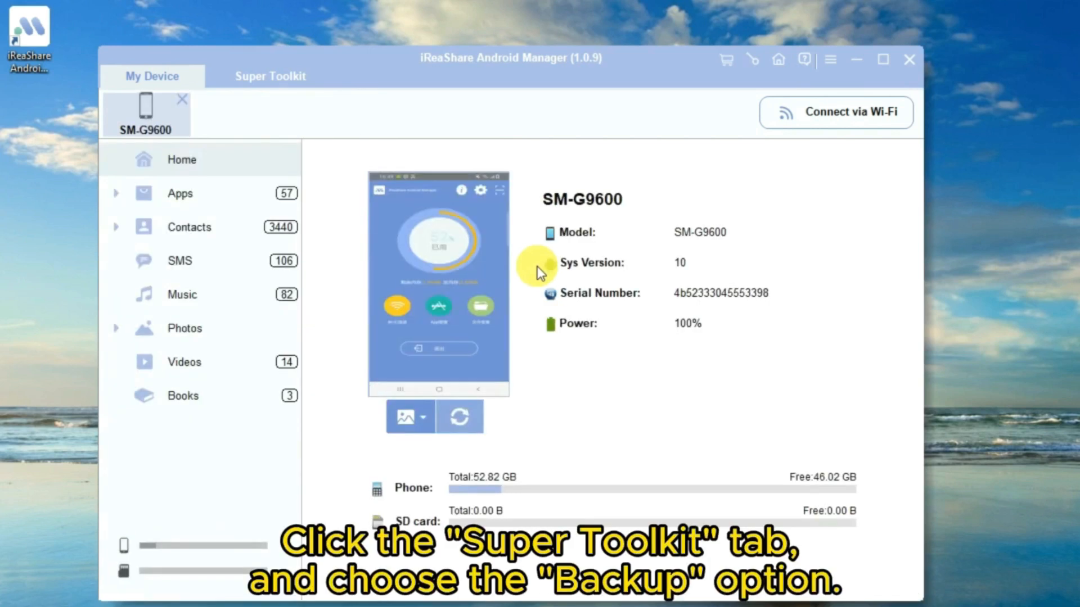
Start a Super Toolkit backup of all eight data types with the Desktop as destination folder.
left_click(277, 83)
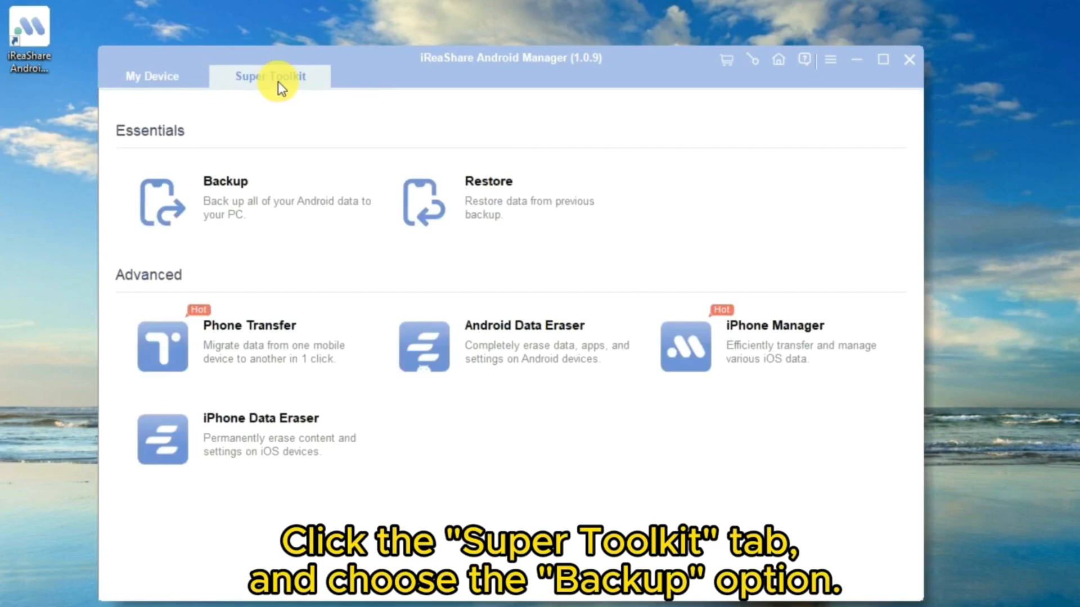
left_click(279, 191)
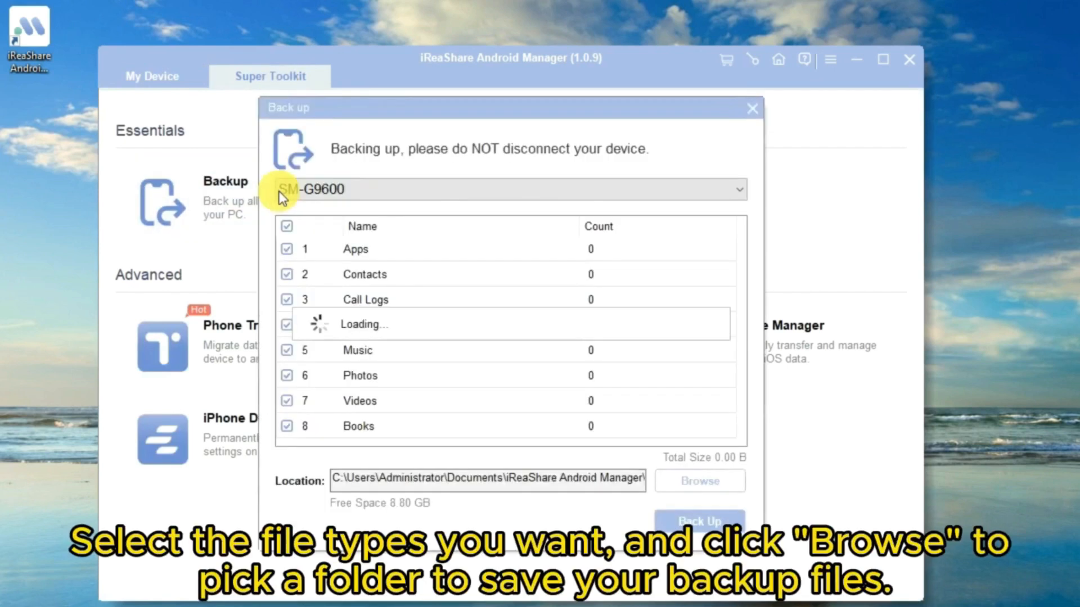
left_click(699, 480)
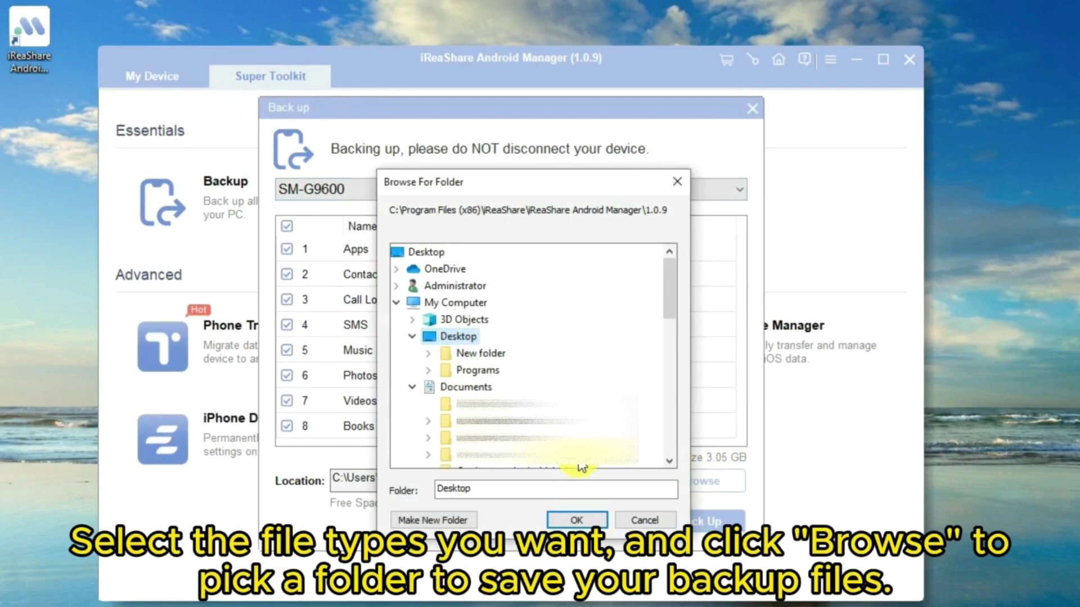
left_click(570, 520)
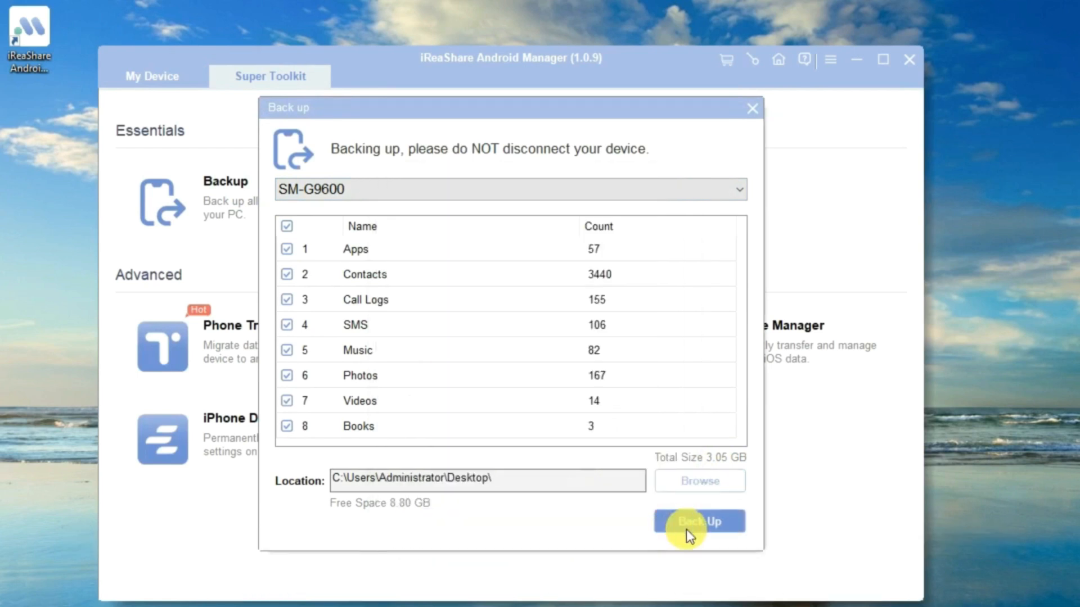
Run the backup to 100% and dismiss the success notice.
left_click(686, 530)
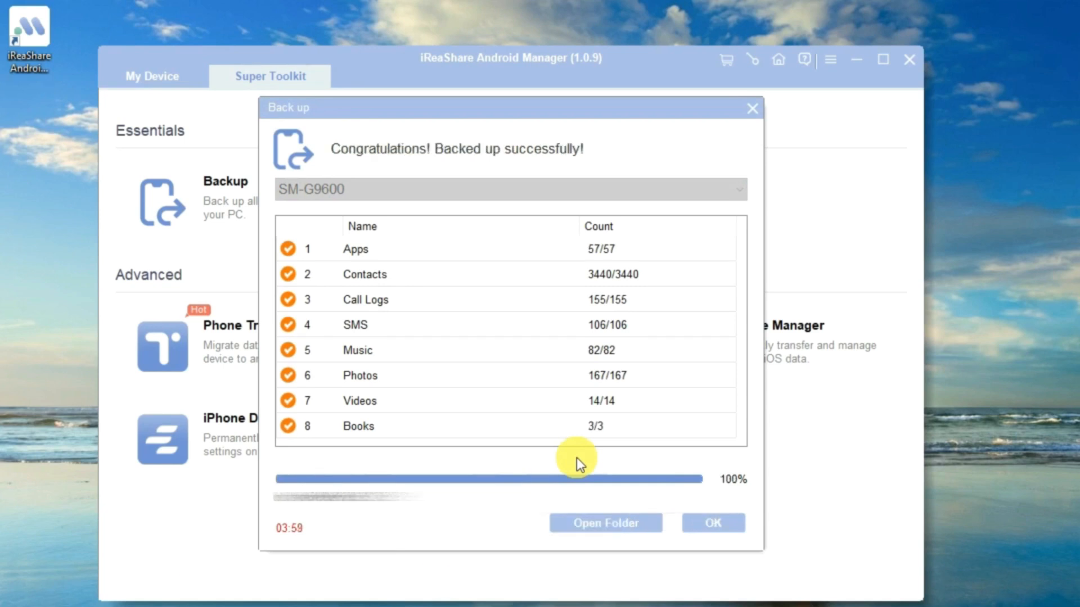
left_click(698, 529)
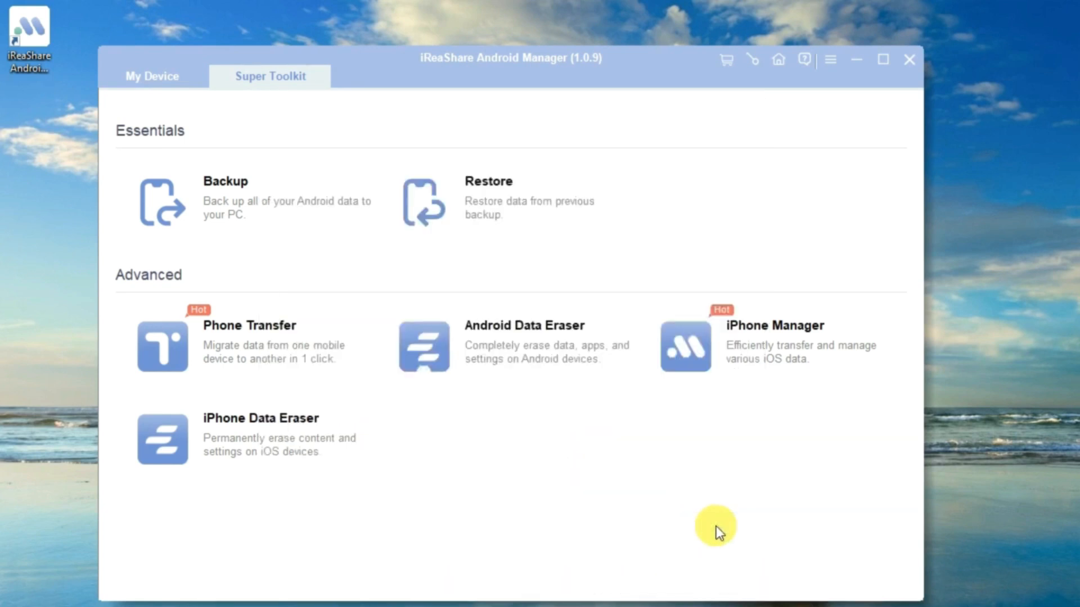